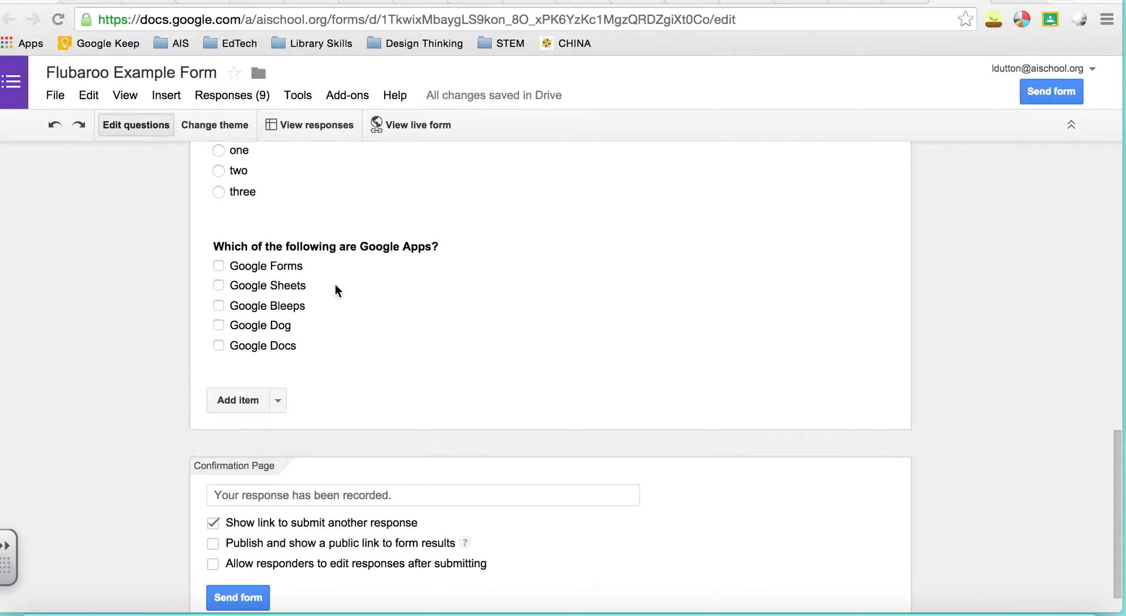
# Look through the quiz questions in the Flubaroo Example Form editor and on its live form page.
pyautogui.scroll(1, 261, 310)
pyautogui.scroll(10, 315, 280)
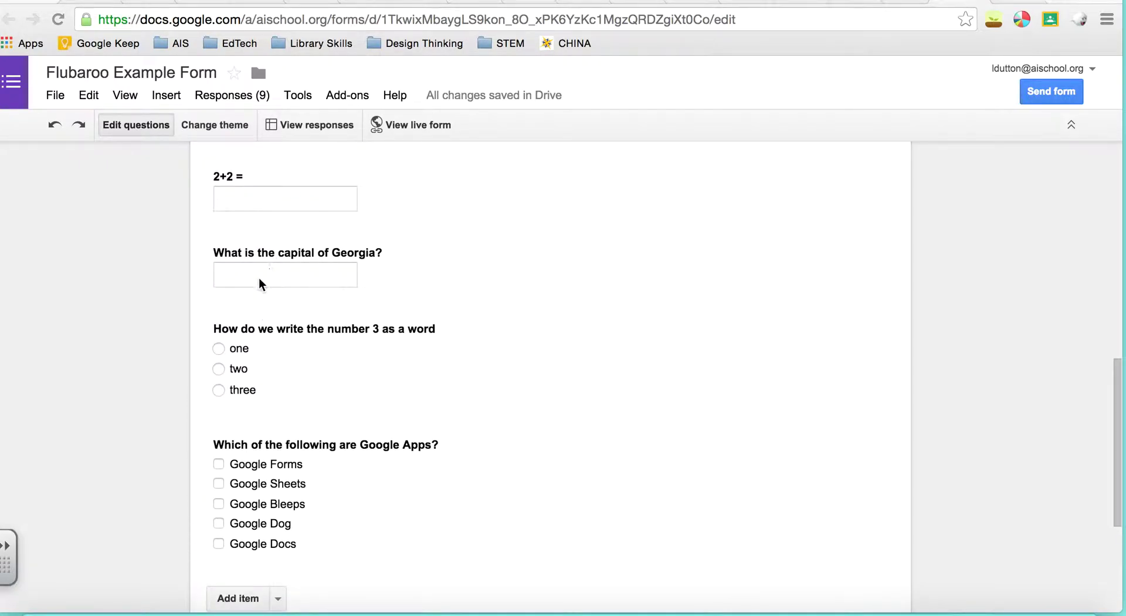
pyautogui.scroll(-3, 155, 434)
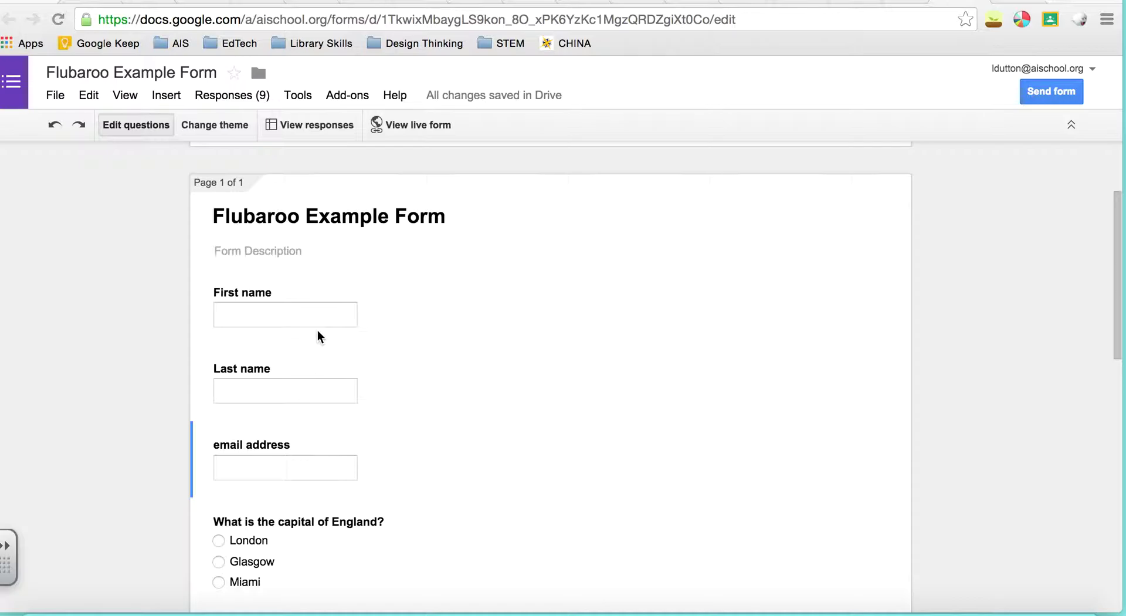
pyautogui.scroll(3, 317, 336)
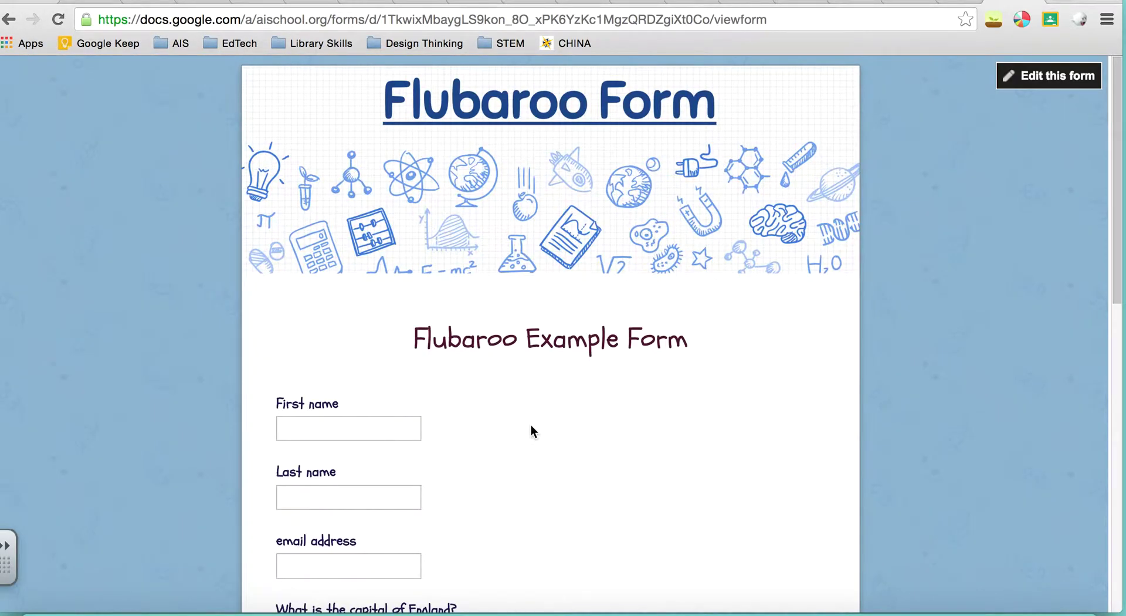
pyautogui.scroll(-10, 530, 432)
pyautogui.scroll(10, 530, 431)
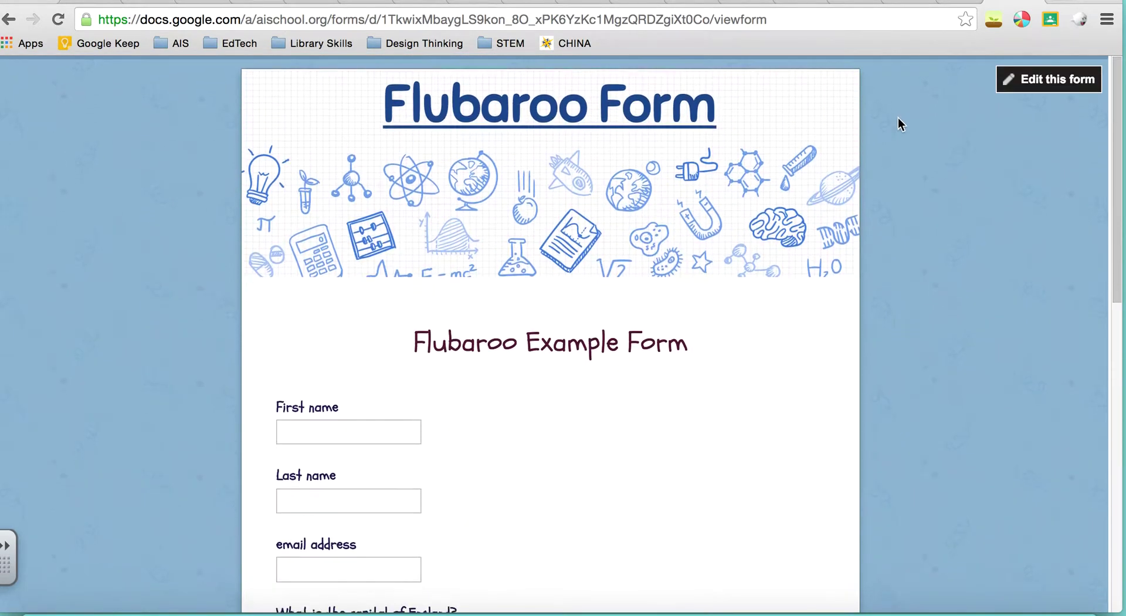
# Open the form's response spreadsheet from the form editor and look across its answer, name and email columns.
pyautogui.click(953, 1)
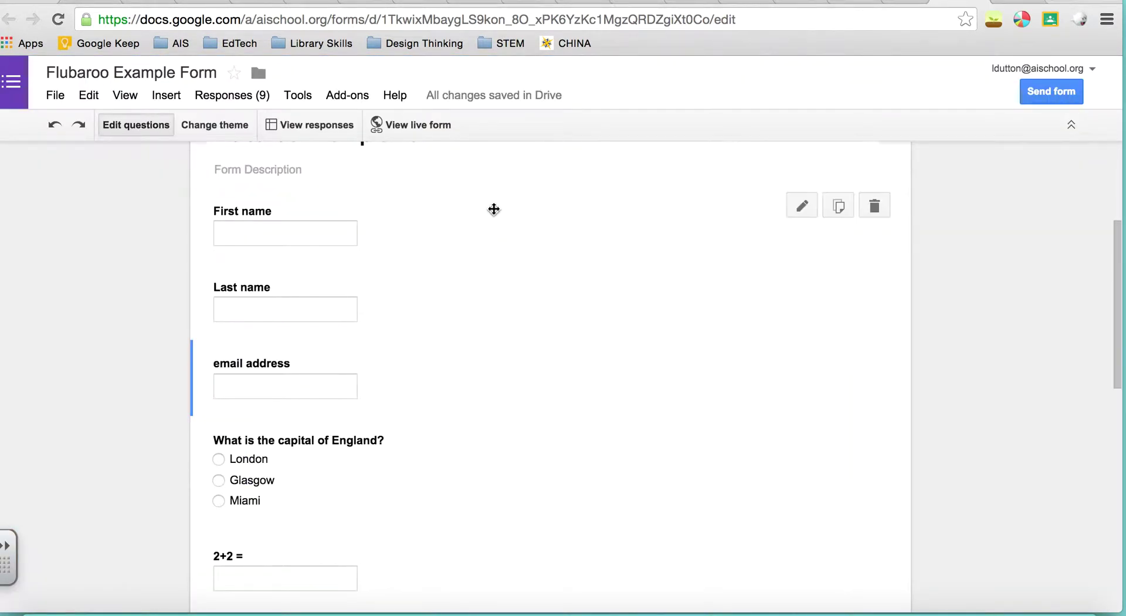
pyautogui.click(234, 96)
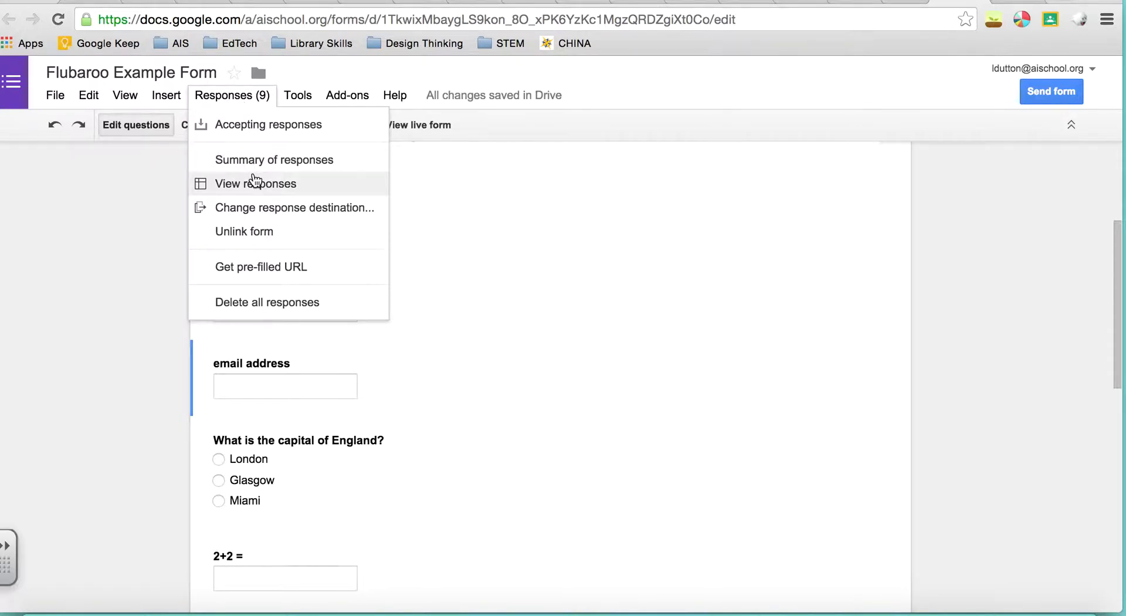
pyautogui.click(254, 181)
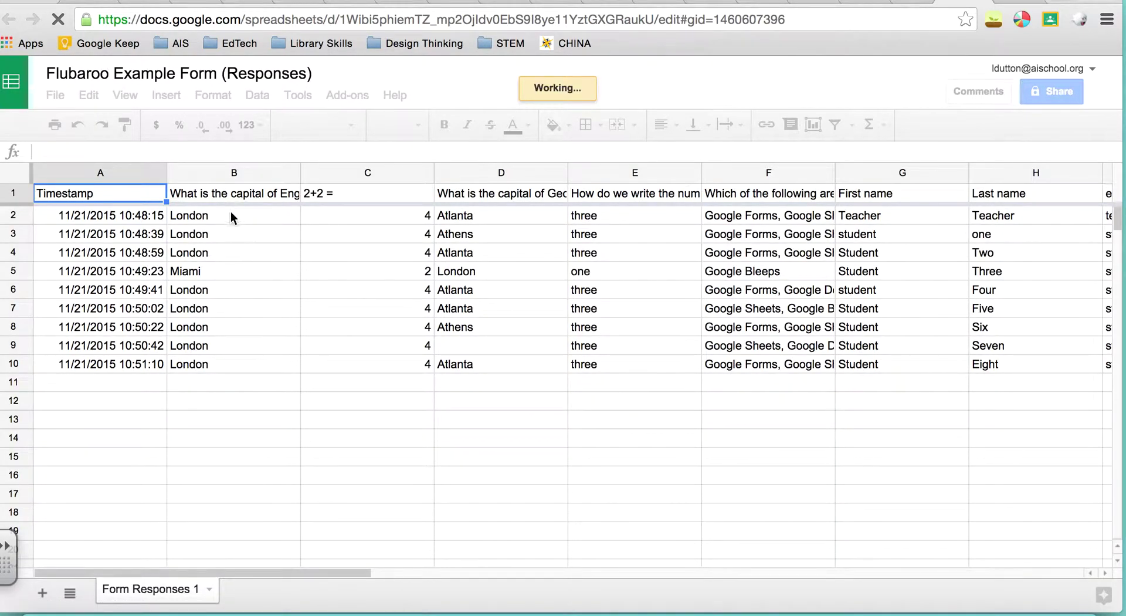
pyautogui.hscroll(2, 670, 308)
pyautogui.hscroll(10, 670, 307)
pyautogui.hscroll(-12, 670, 307)
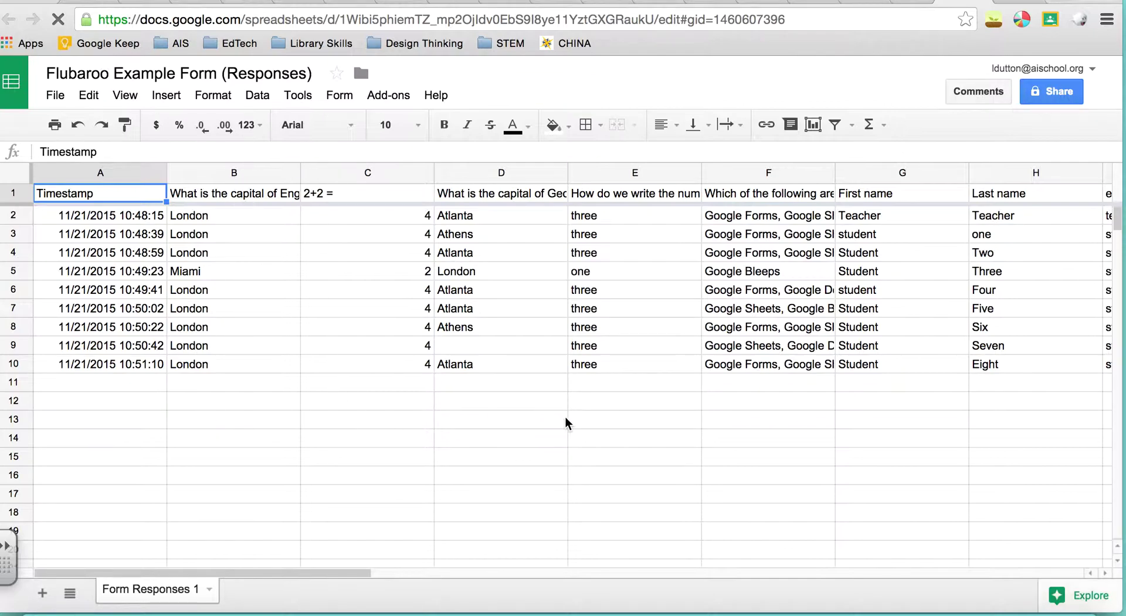
pyautogui.hscroll(2, 565, 422)
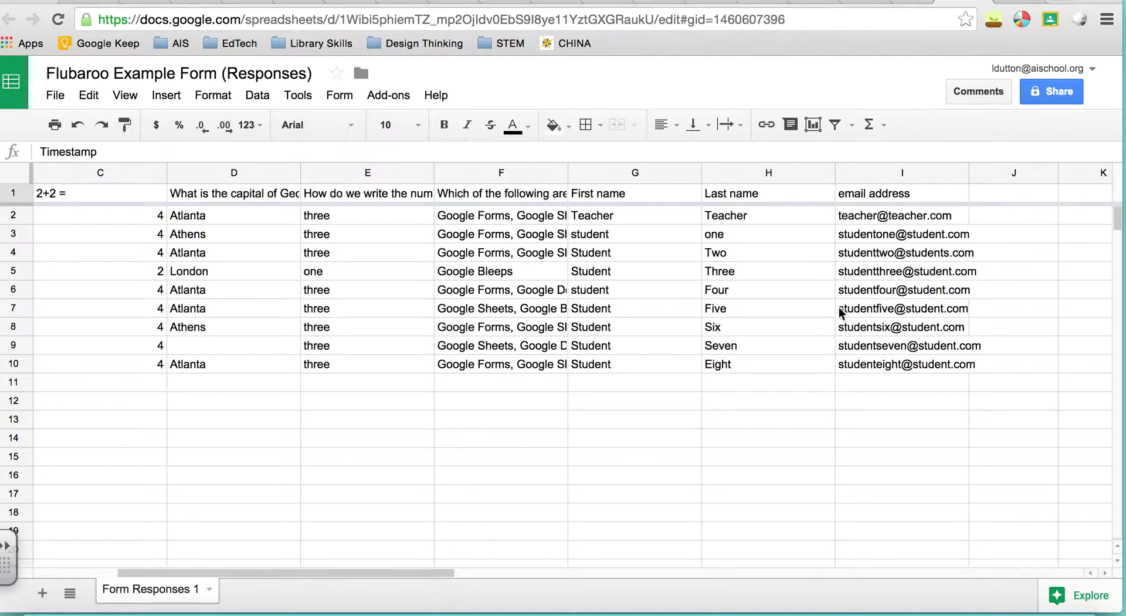
pyautogui.hscroll(-2, 990, 486)
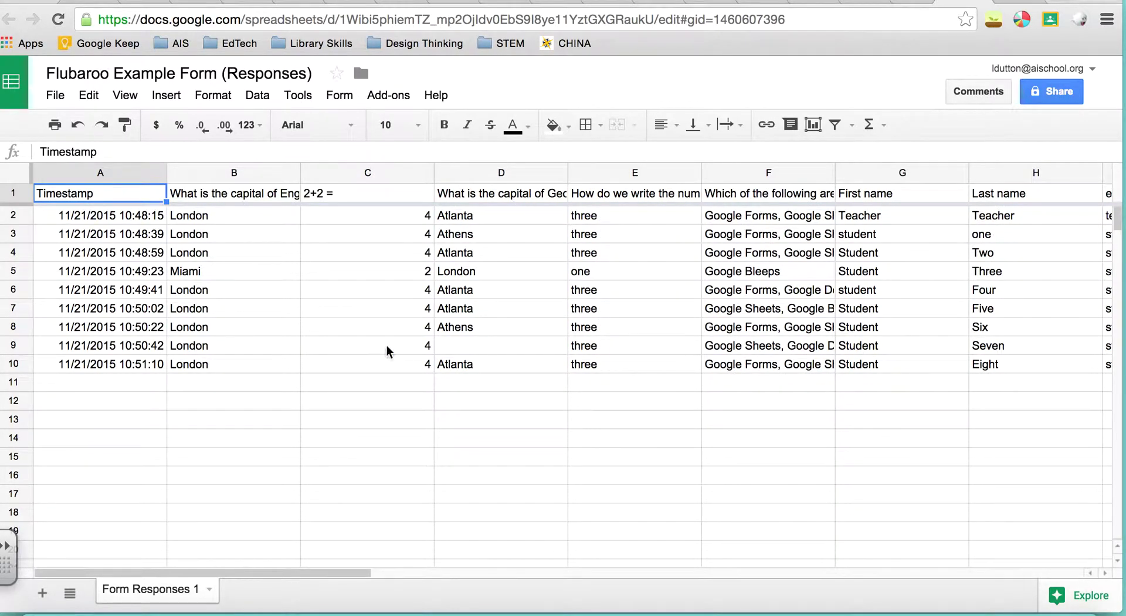
# Enable the Flubaroo add-on in the responses sheet and grant it the requested Google Drive permissions.
pyautogui.click(387, 97)
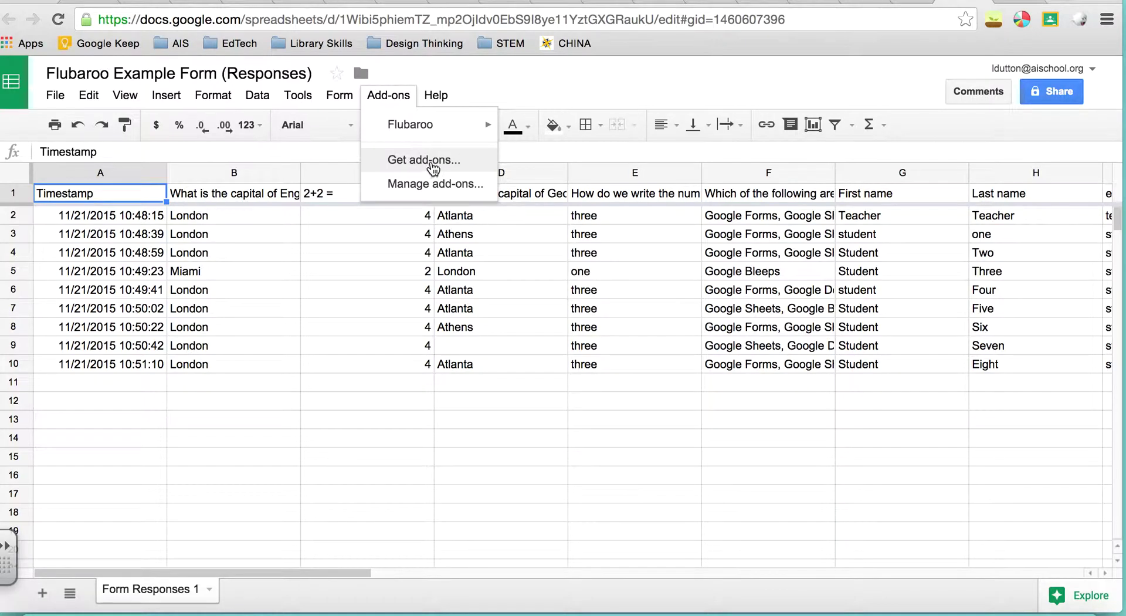
pyautogui.moveTo(375, 133)
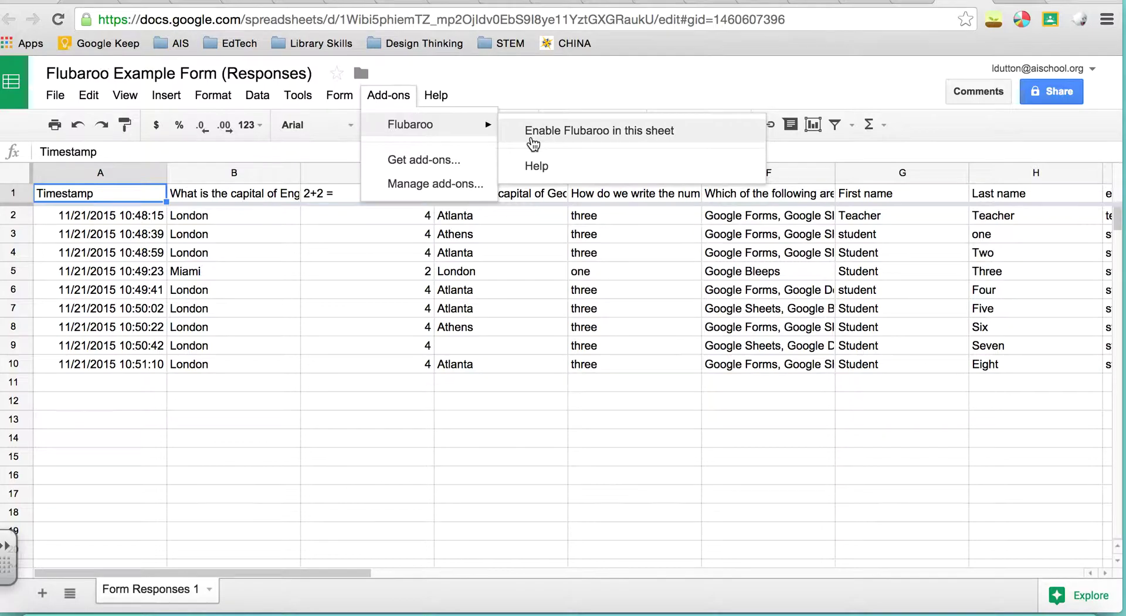
pyautogui.click(532, 131)
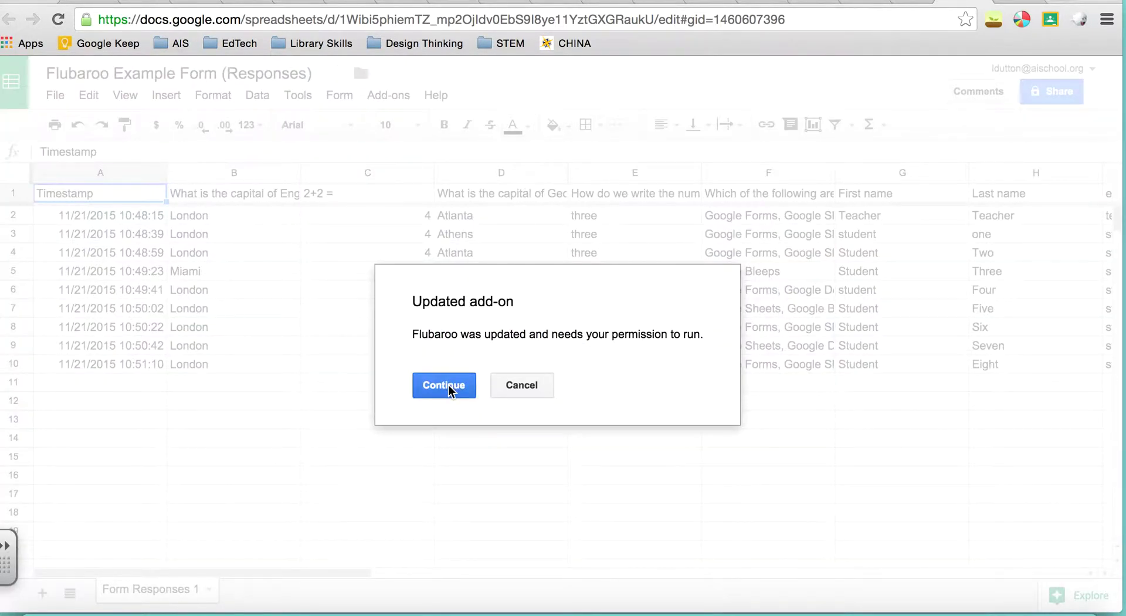
pyautogui.click(444, 385)
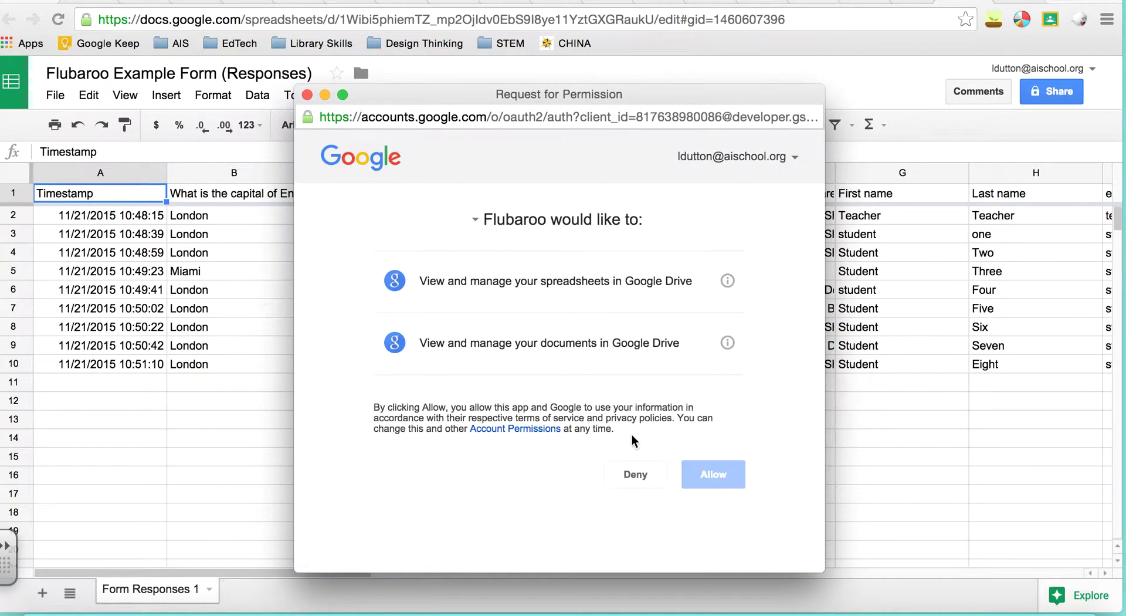
pyautogui.click(707, 472)
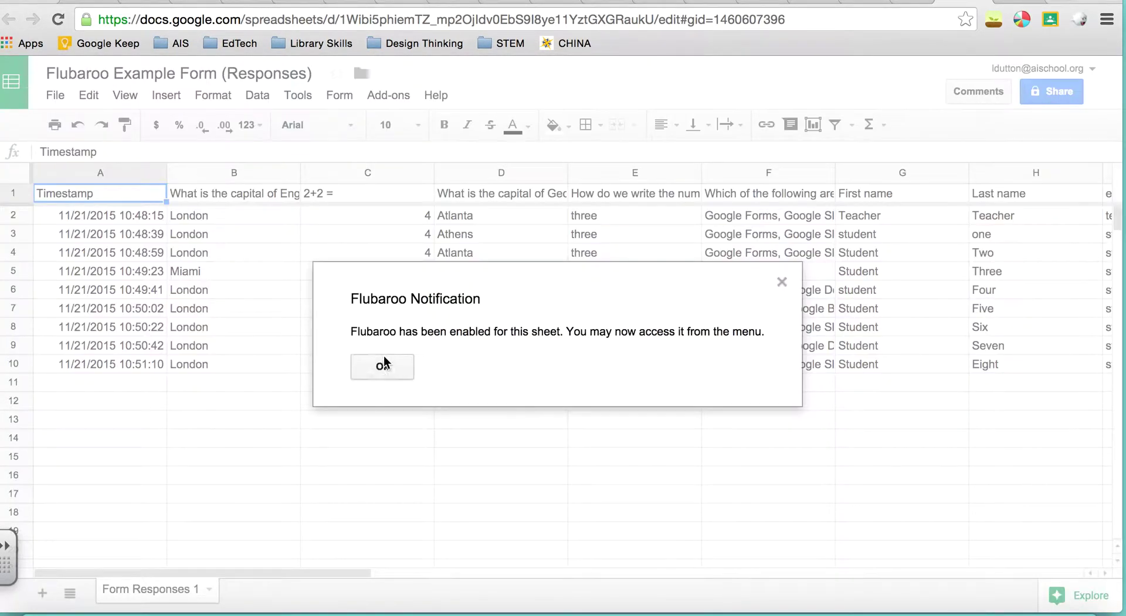
pyautogui.click(384, 368)
# Start grading the assignment with Flubaroo, giving the question "Which of the following are Google Apps?" 3 points and accepting the other grading options.
pyautogui.click(386, 97)
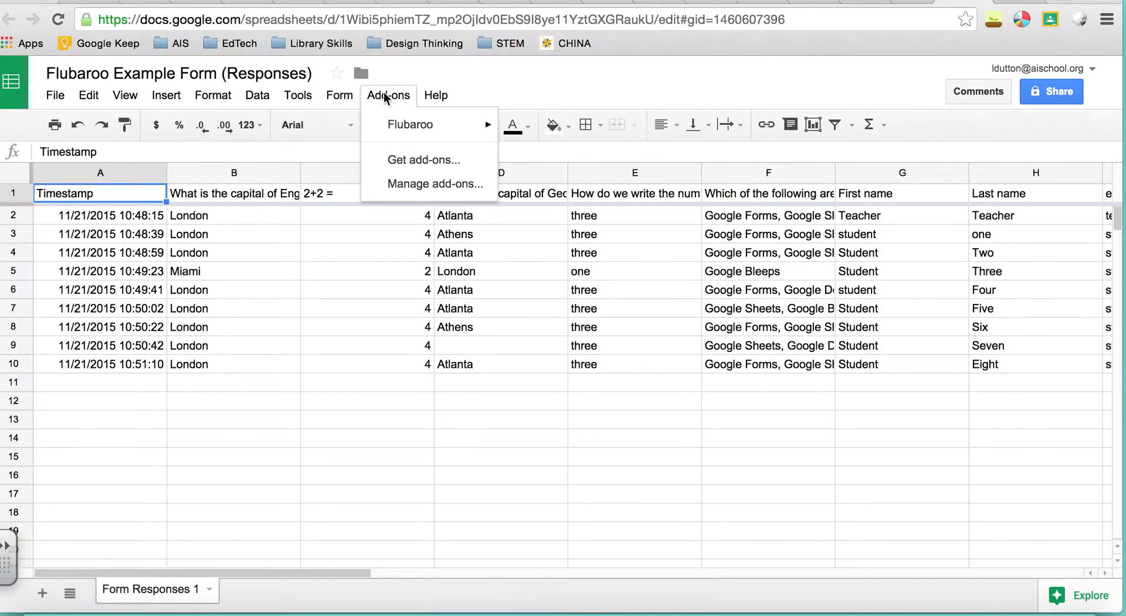
pyautogui.moveTo(393, 132)
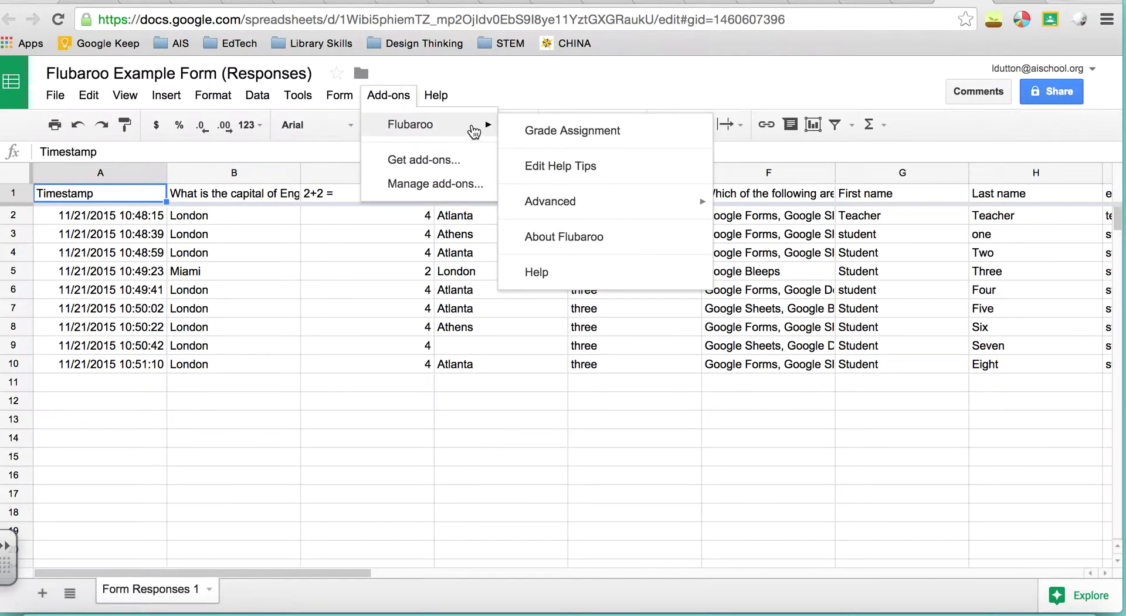
pyautogui.click(565, 136)
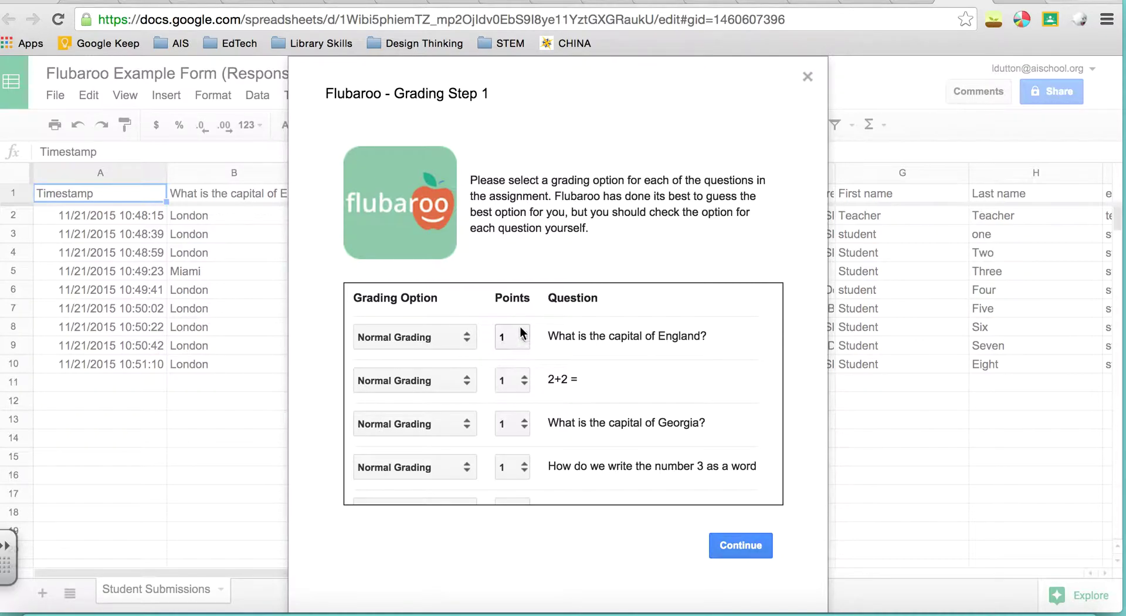
pyautogui.scroll(-2, 549, 378)
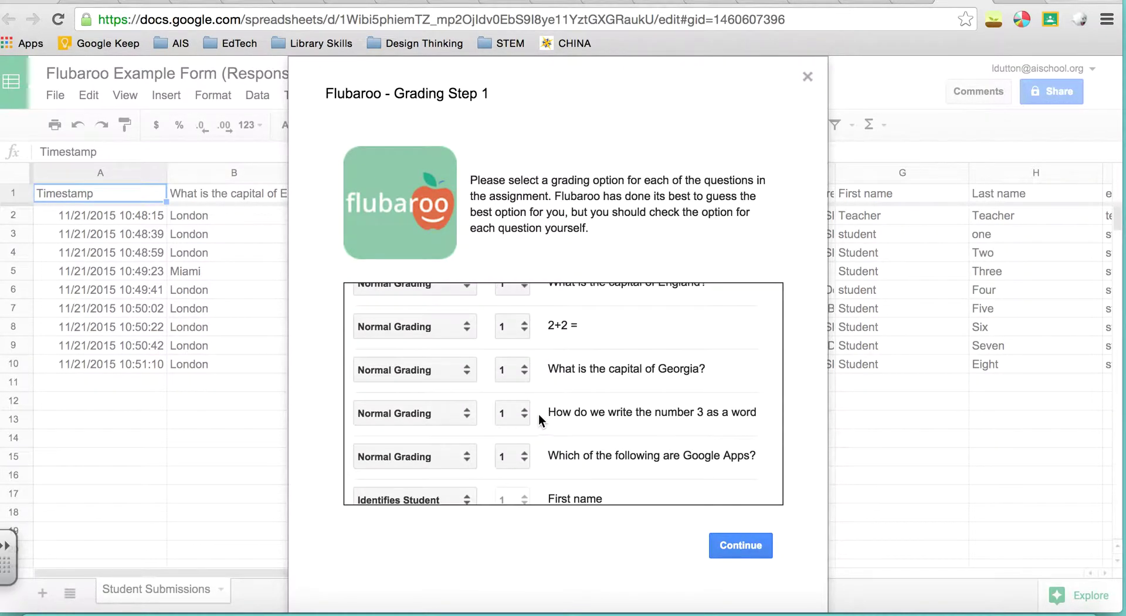
pyautogui.scroll(-2, 539, 423)
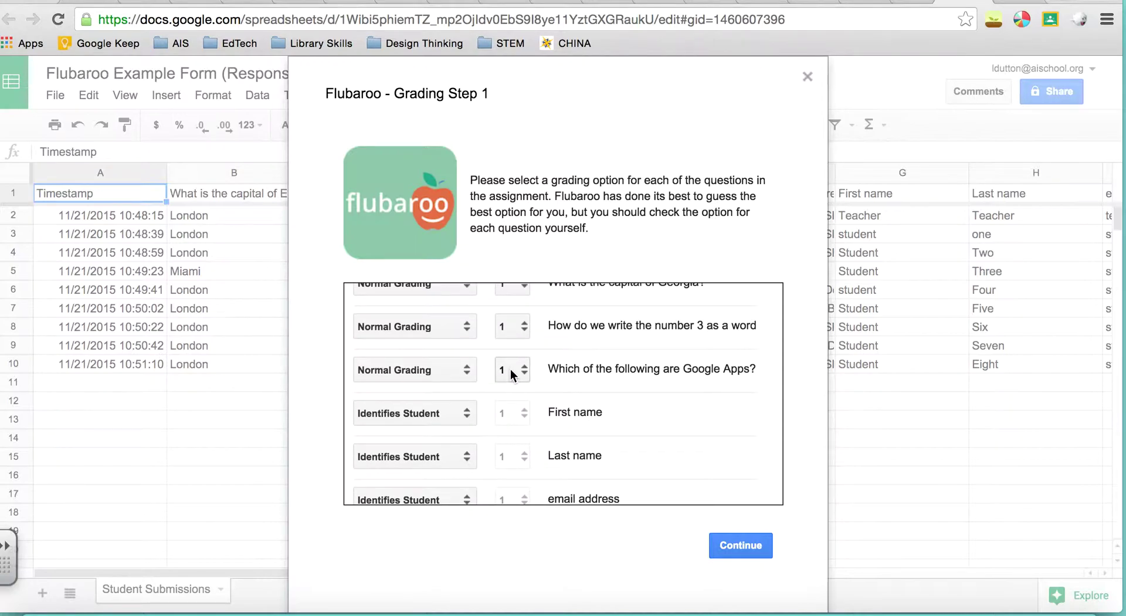
pyautogui.click(512, 369)
pyautogui.click(509, 396)
pyautogui.scroll(-1, 434, 496)
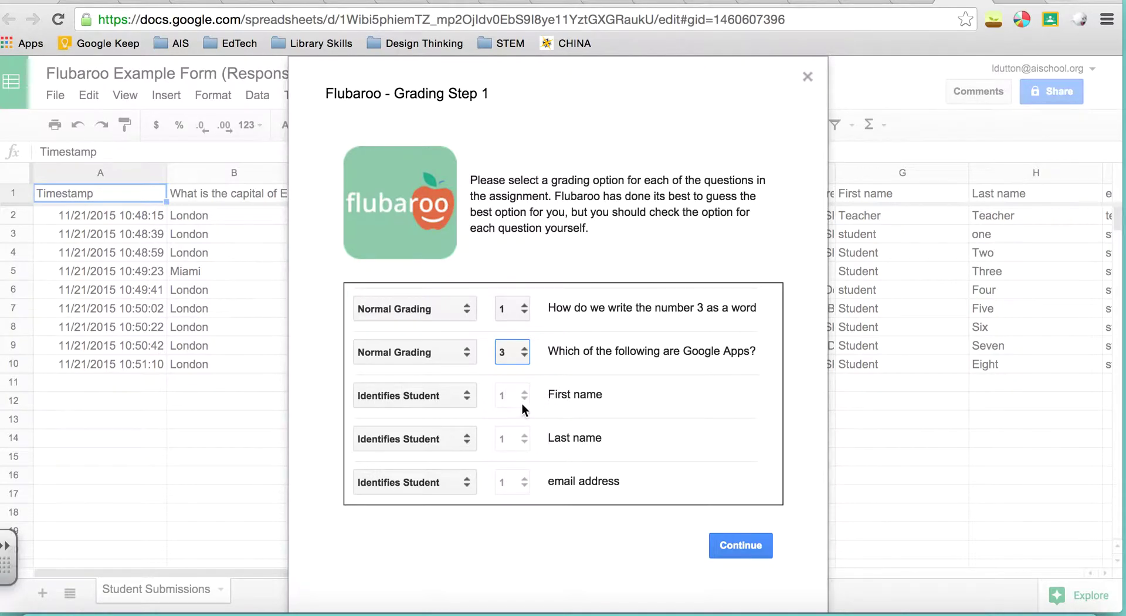
pyautogui.click(764, 549)
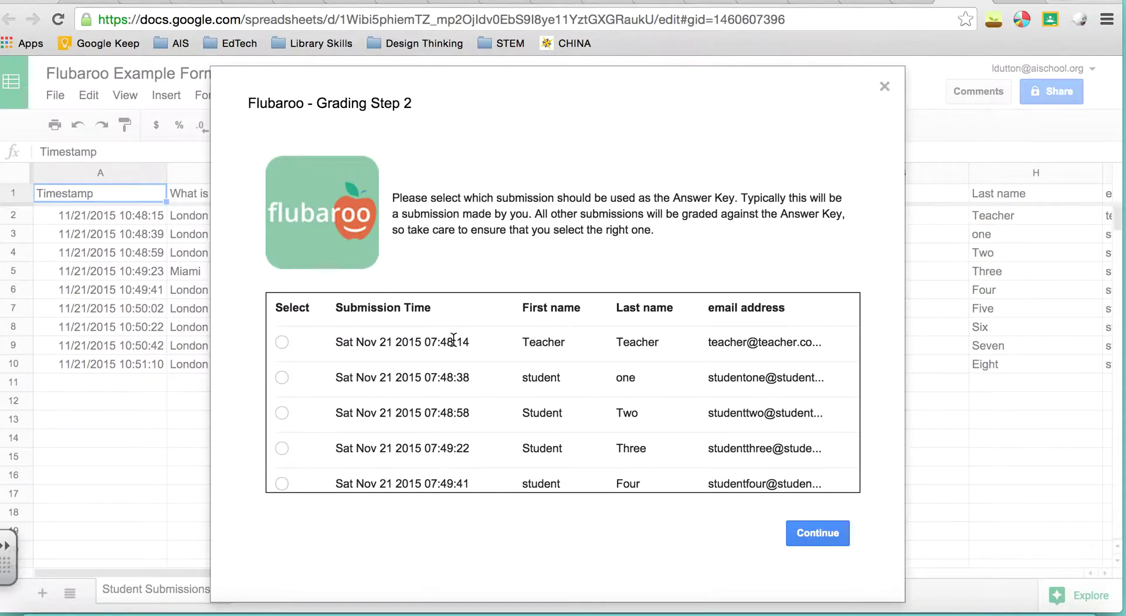
# Grade the submissions with the Teacher submission as the answer key and close the completion dialog.
pyautogui.click(814, 533)
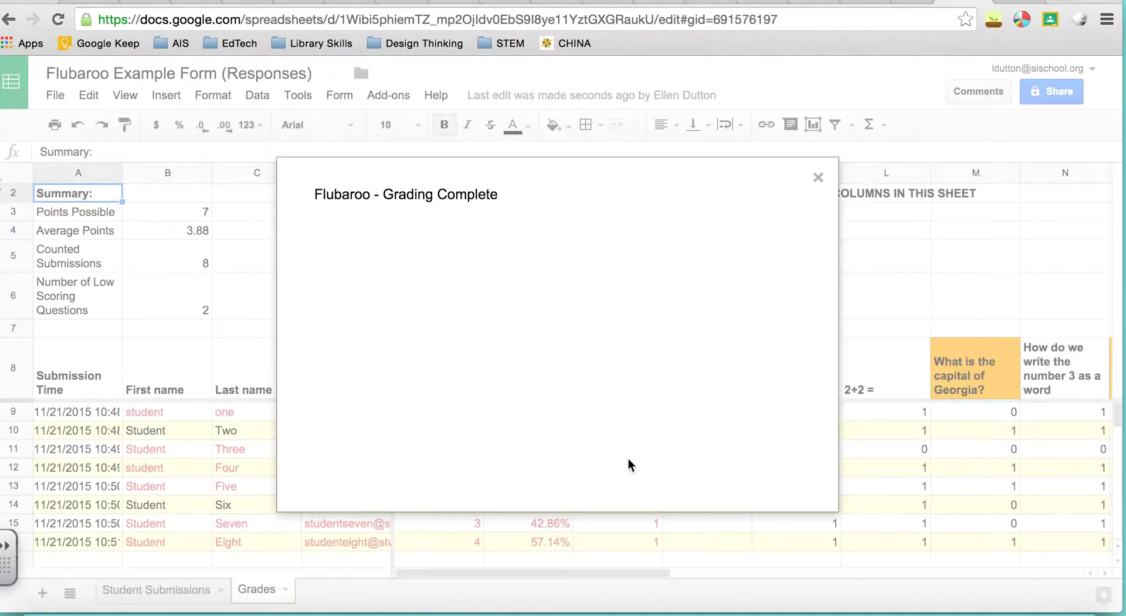
pyautogui.click(818, 178)
# Review the Student Submissions sheet, then the summary, total points and per-question scores in the Grades sheet.
pyautogui.click(153, 581)
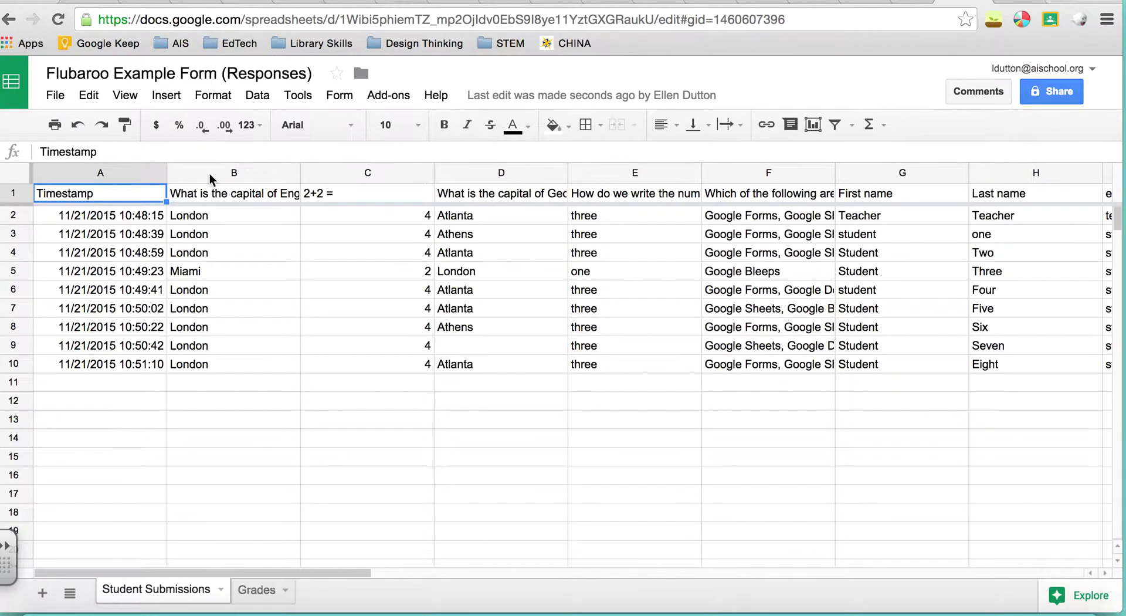
pyautogui.click(258, 590)
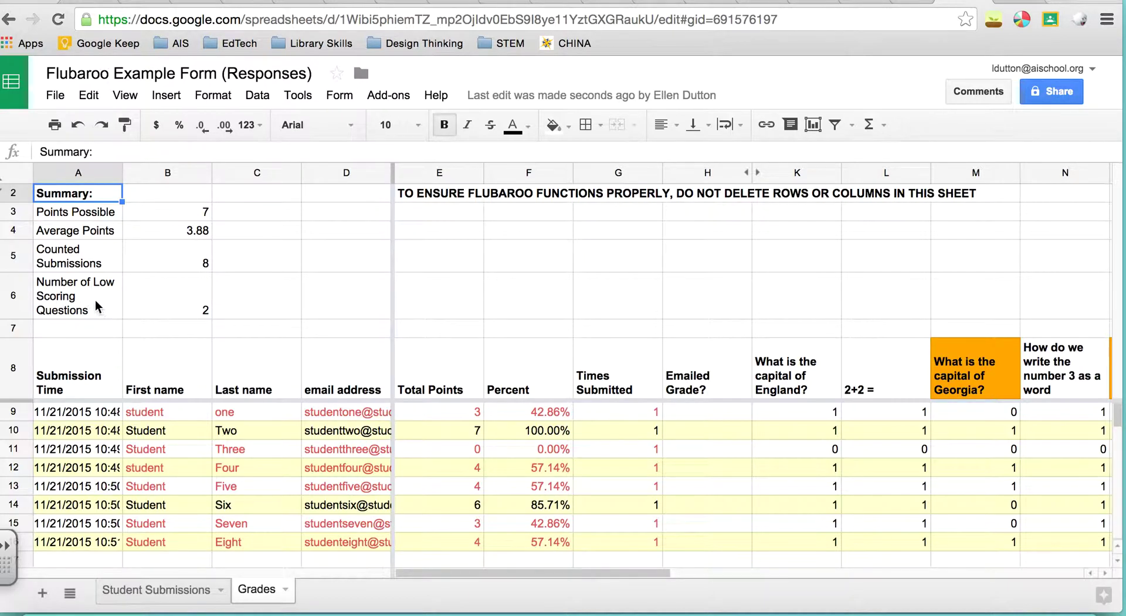
pyautogui.click(579, 352)
pyautogui.scroll(-3, 578, 351)
pyautogui.scroll(3, 578, 352)
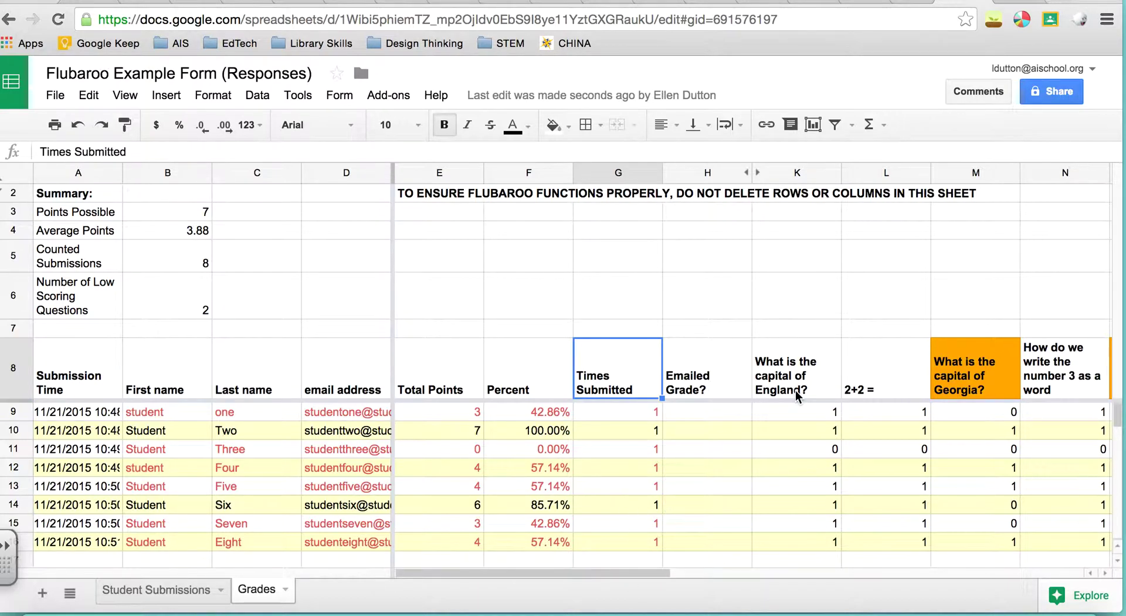
pyautogui.hscroll(3, 822, 392)
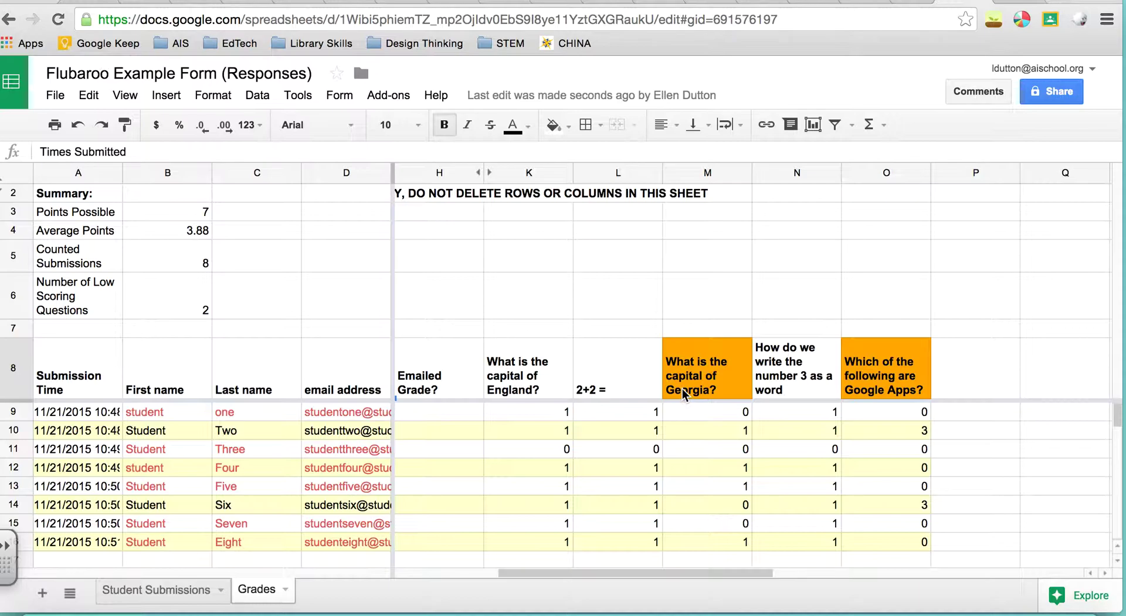
pyautogui.hscroll(-5, 683, 393)
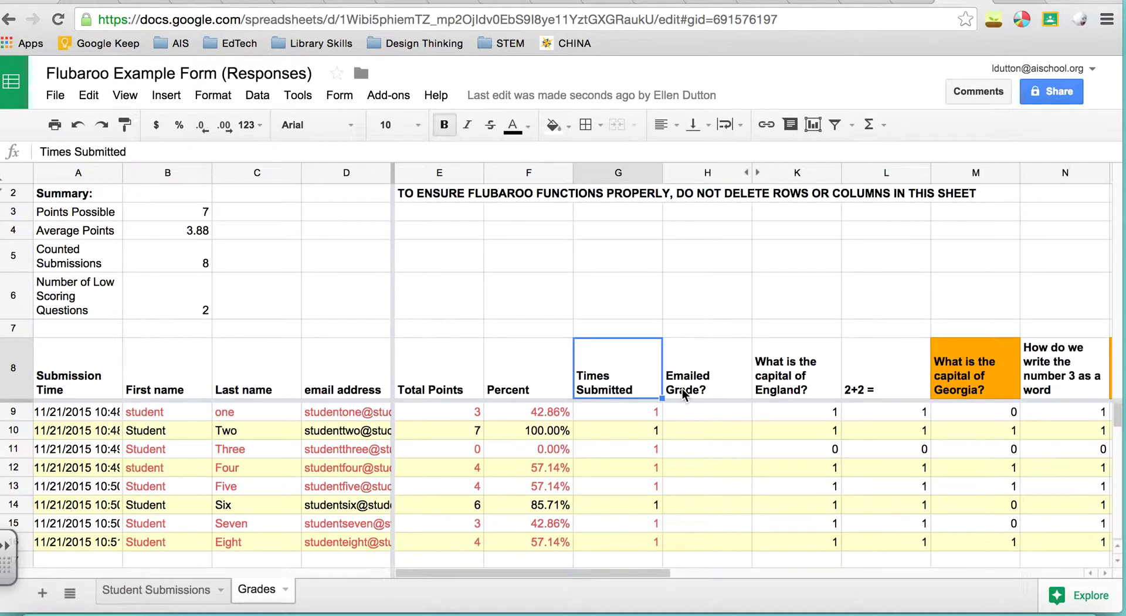
# Examine the percentage row beneath the student scores for every question, including the orange-highlighted questions.
pyautogui.scroll(-1, 821, 466)
pyautogui.scroll(1, 821, 466)
pyautogui.scroll(-1, 820, 467)
pyautogui.scroll(-1, 819, 467)
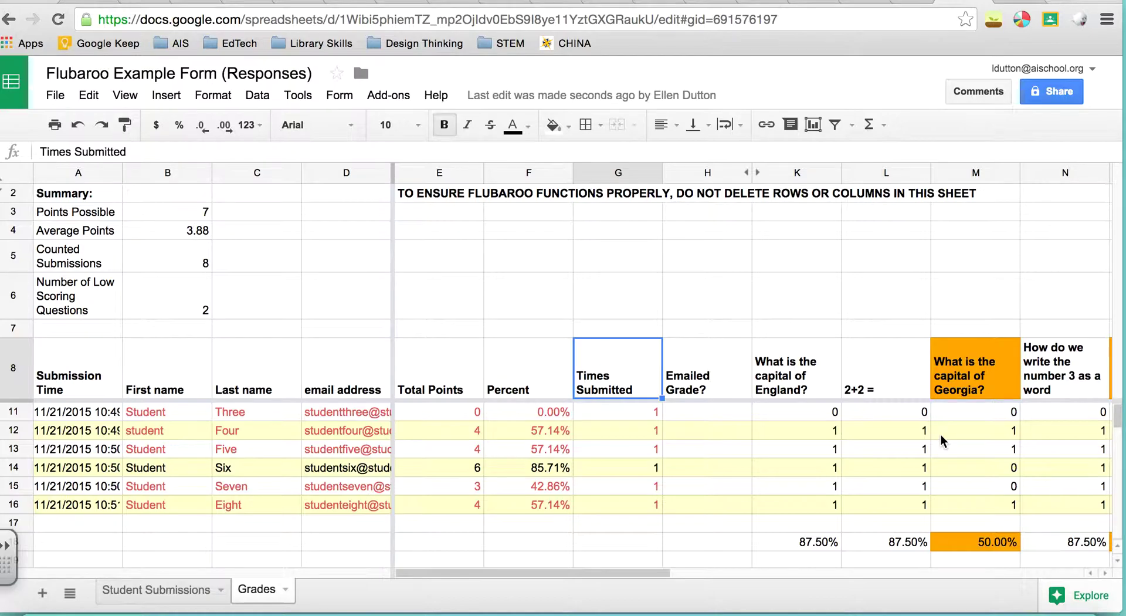
pyautogui.hscroll(3, 940, 434)
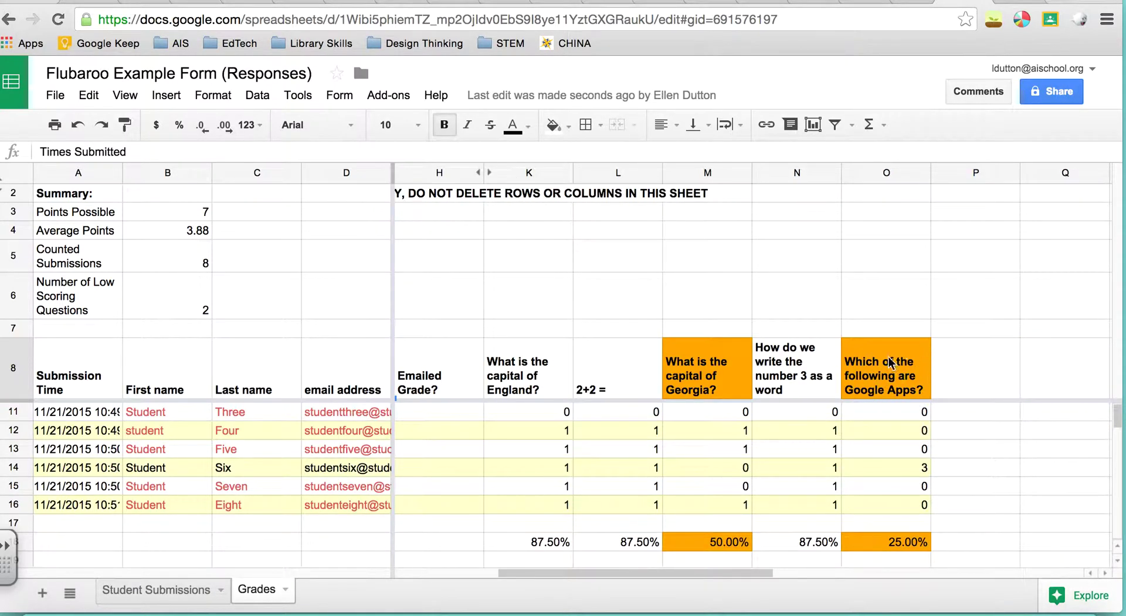
pyautogui.scroll(2, 896, 442)
pyautogui.hscroll(-2, 896, 442)
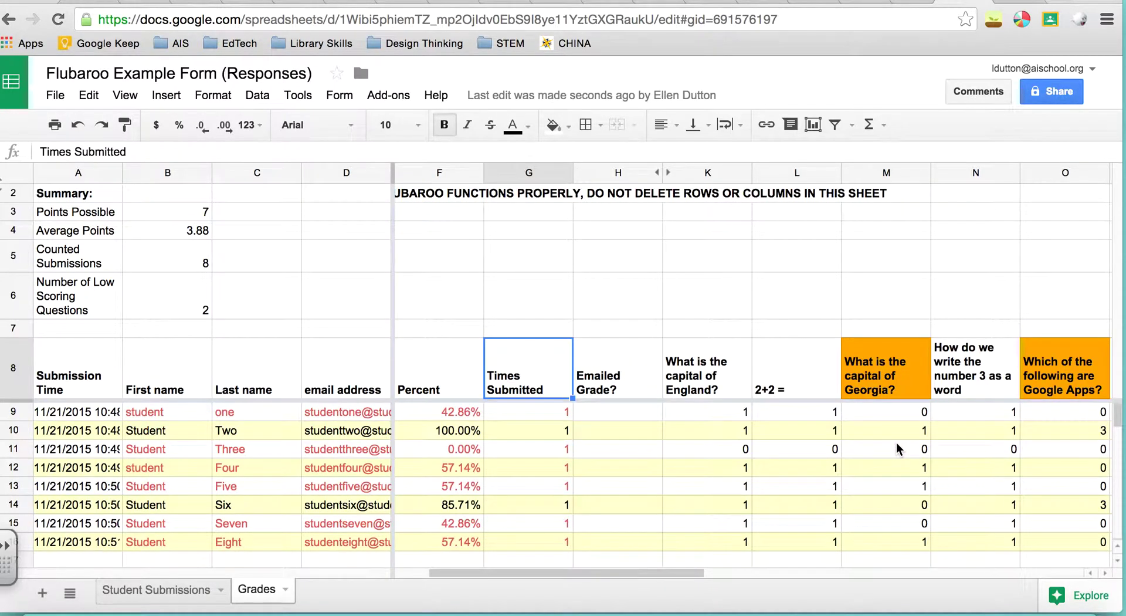
pyautogui.hscroll(-1, 896, 442)
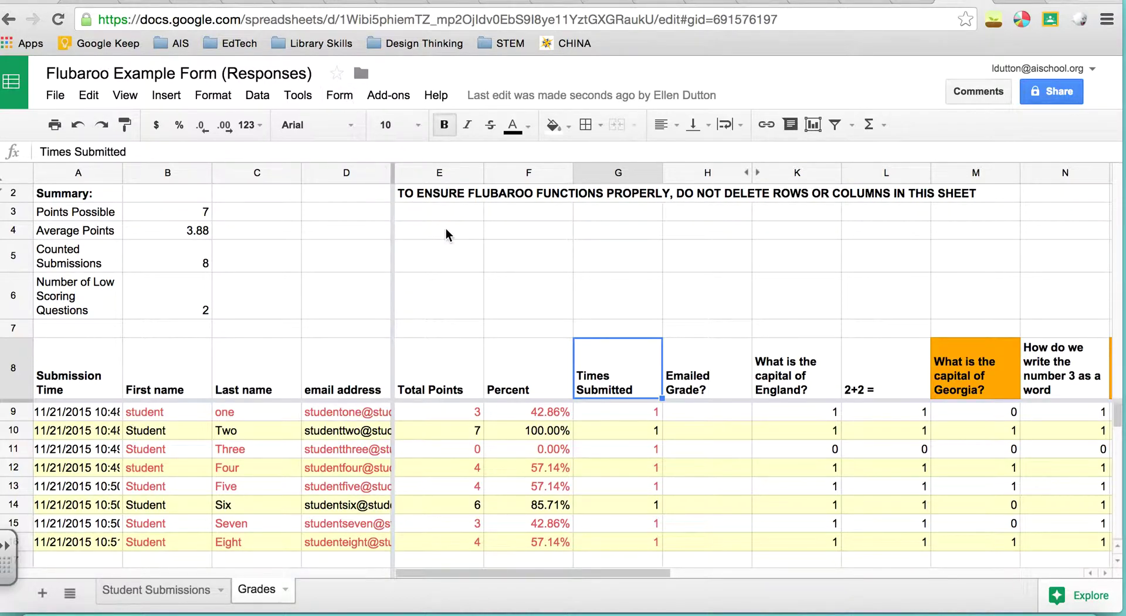
# Set up Flubaroo's grade email to students with the message "Well done.".
pyautogui.click(379, 97)
pyautogui.moveTo(422, 126)
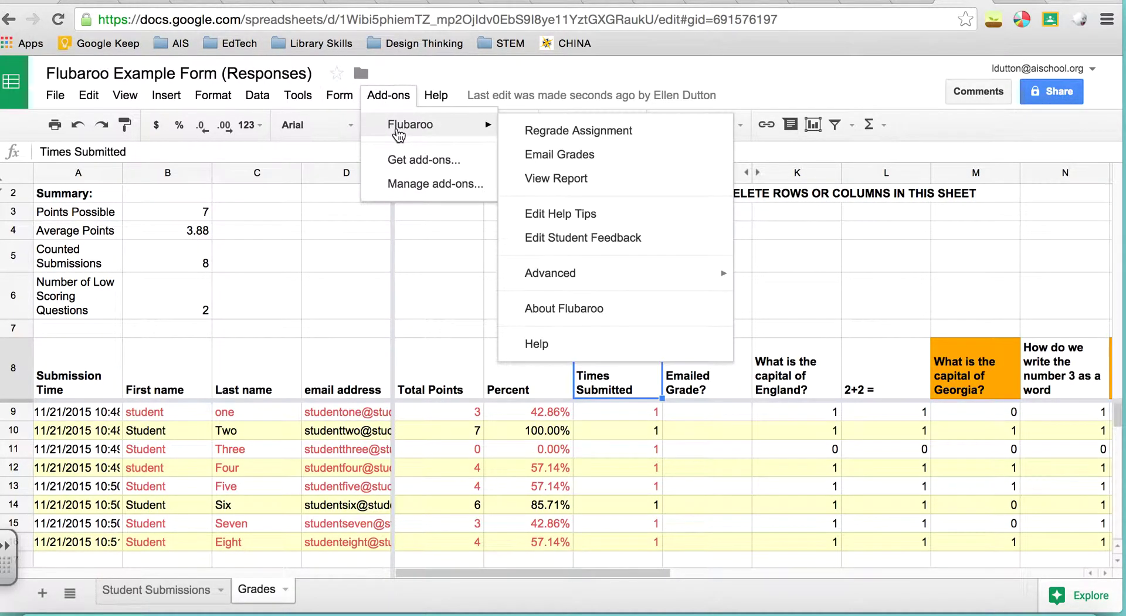
pyautogui.click(598, 156)
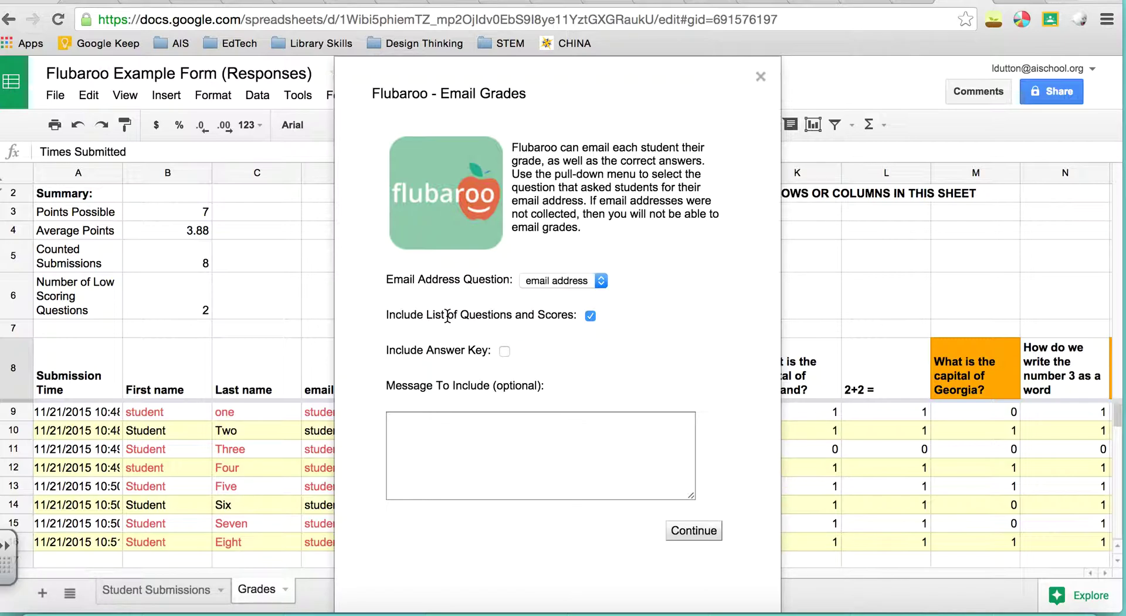
pyautogui.click(470, 460)
pyautogui.write('Well done.')
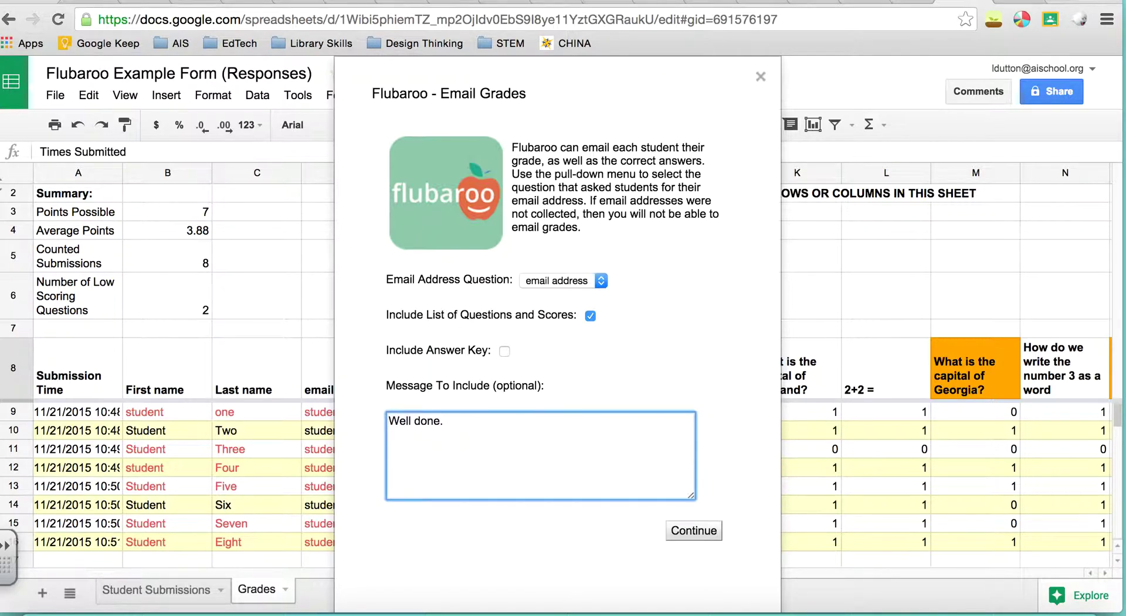
# Extend the email message with "Everyone worked really hard on this. We will go over some of the information again in class, including".
pyautogui.write(' Everyone worked really h')
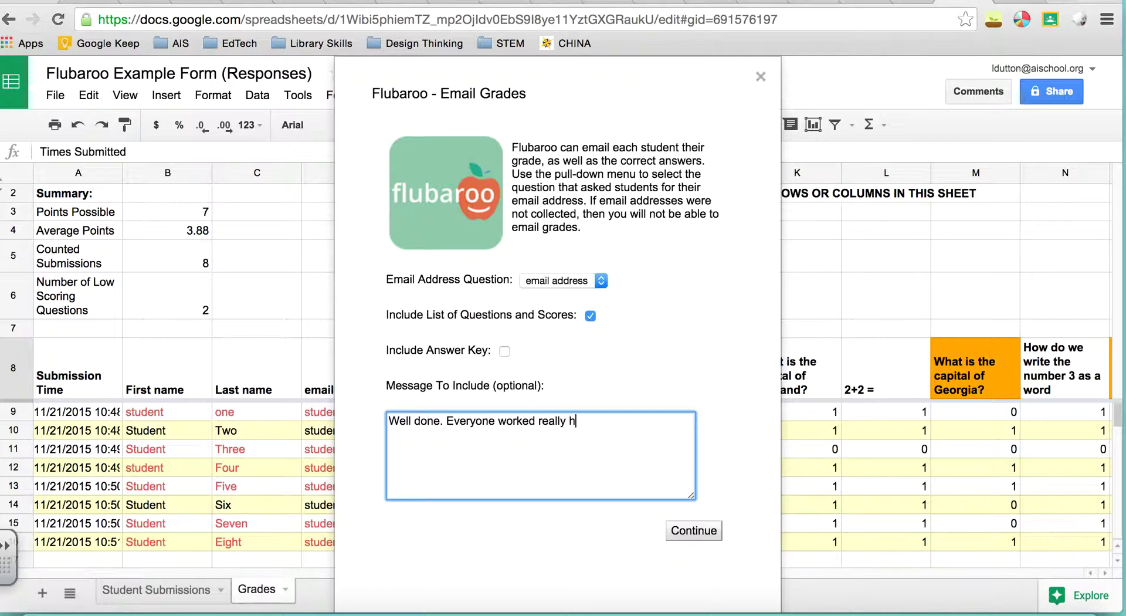
pyautogui.write('ard on this. We will g')
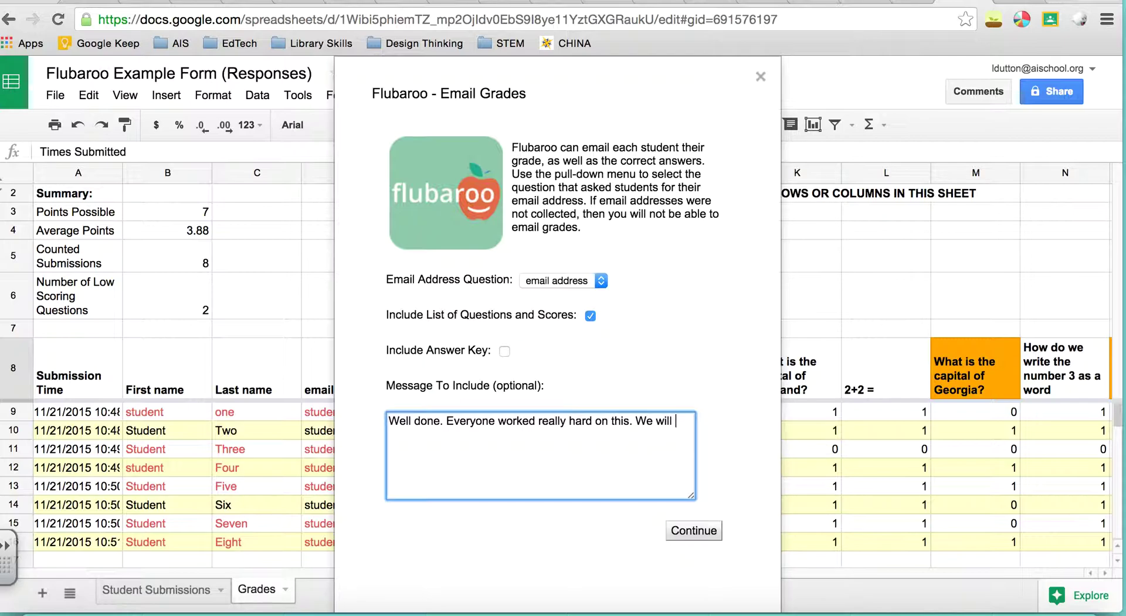
pyautogui.press('BackSpace')
pyautogui.press('BackSpace')
pyautogui.write('go over some of the informatio')
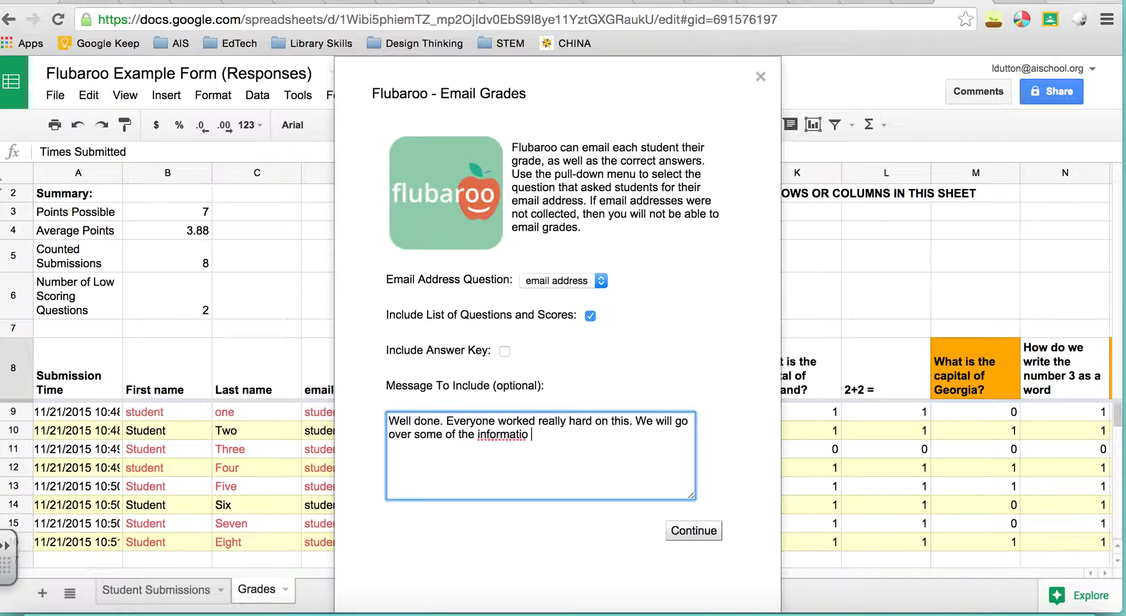
pyautogui.press('BackSpace')
pyautogui.write('n again in class, including th')
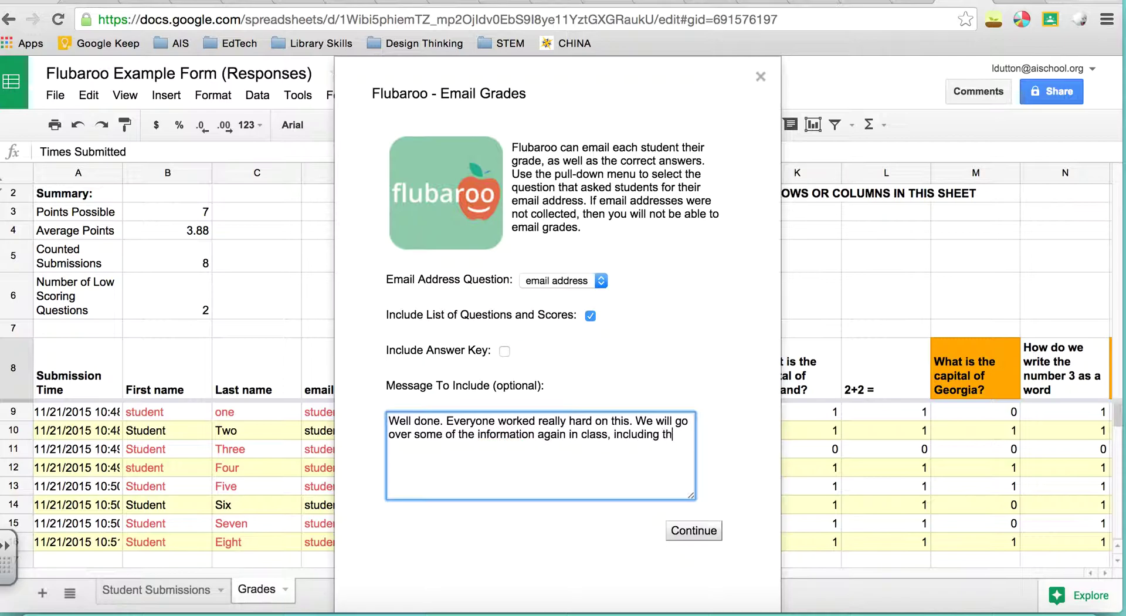
# Finish the message with "the capital of Georgia and the list of Google Apps" and email the grades to the students.
pyautogui.write('e capital of Geor')
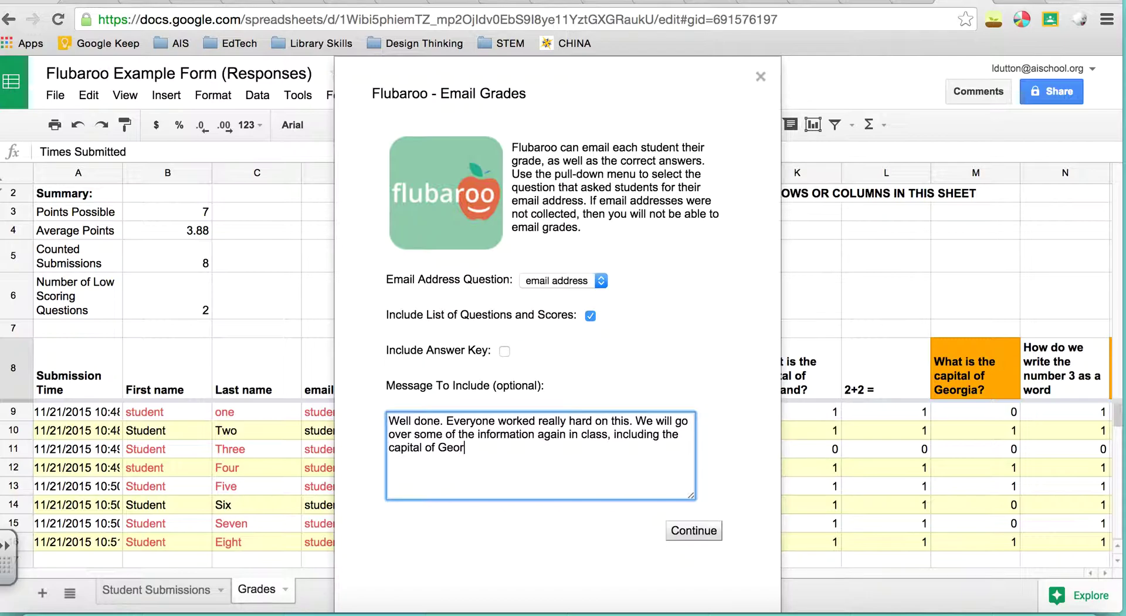
pyautogui.write('gia and the list of ')
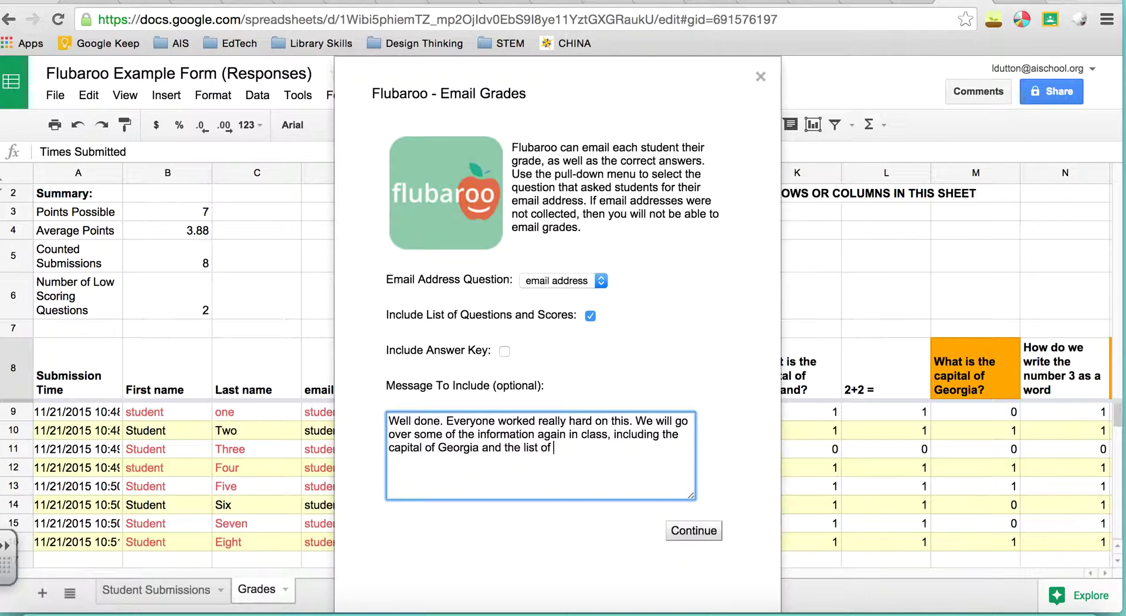
pyautogui.write('Google Apps')
pyautogui.click(674, 533)
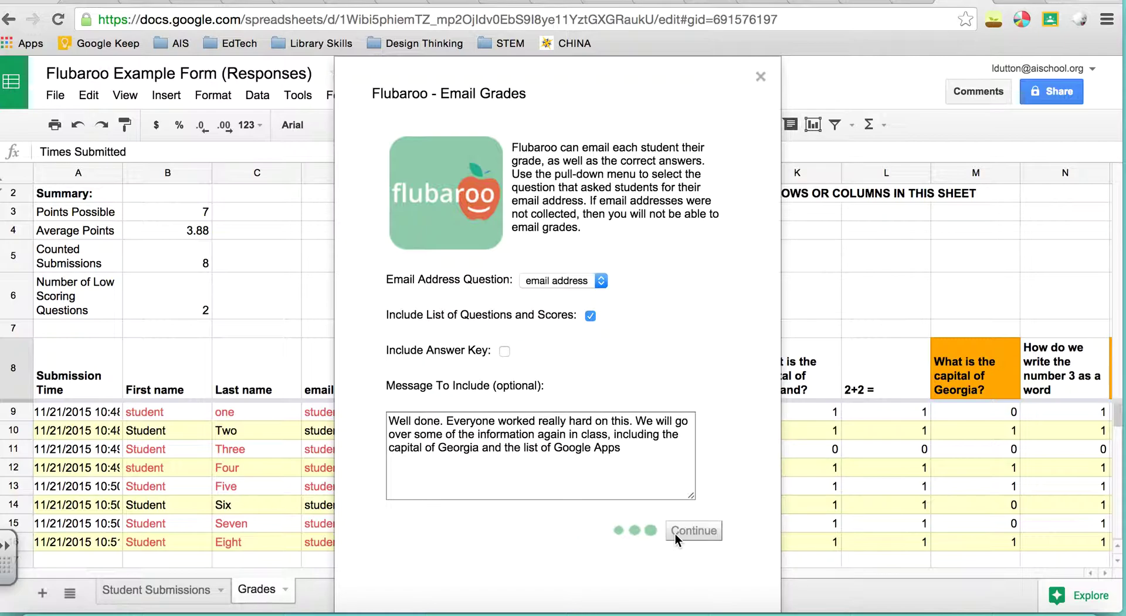
pyautogui.click(466, 364)
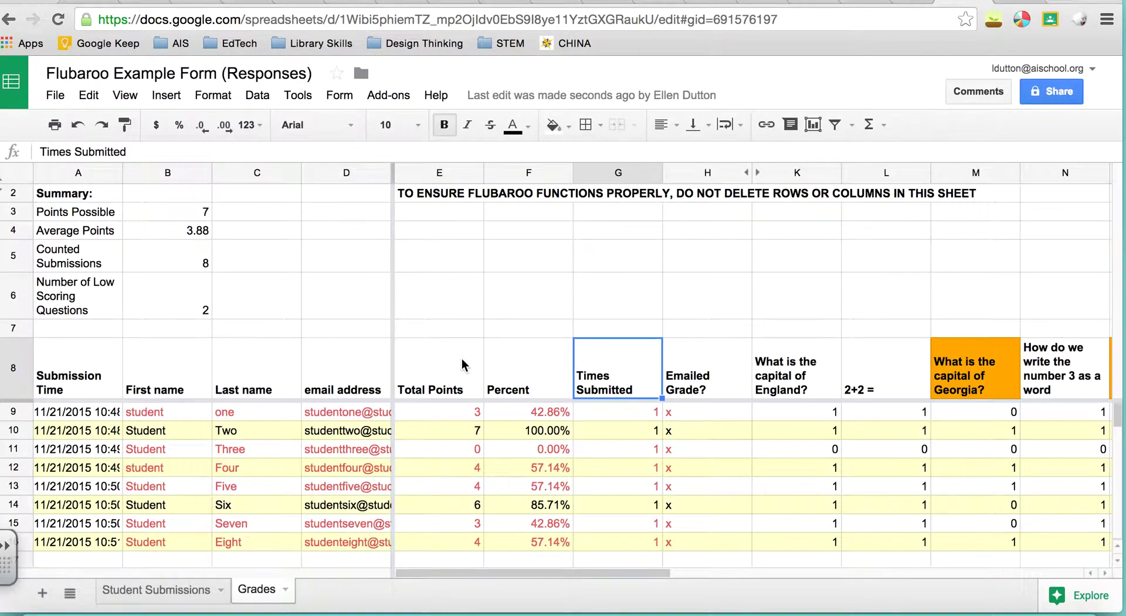